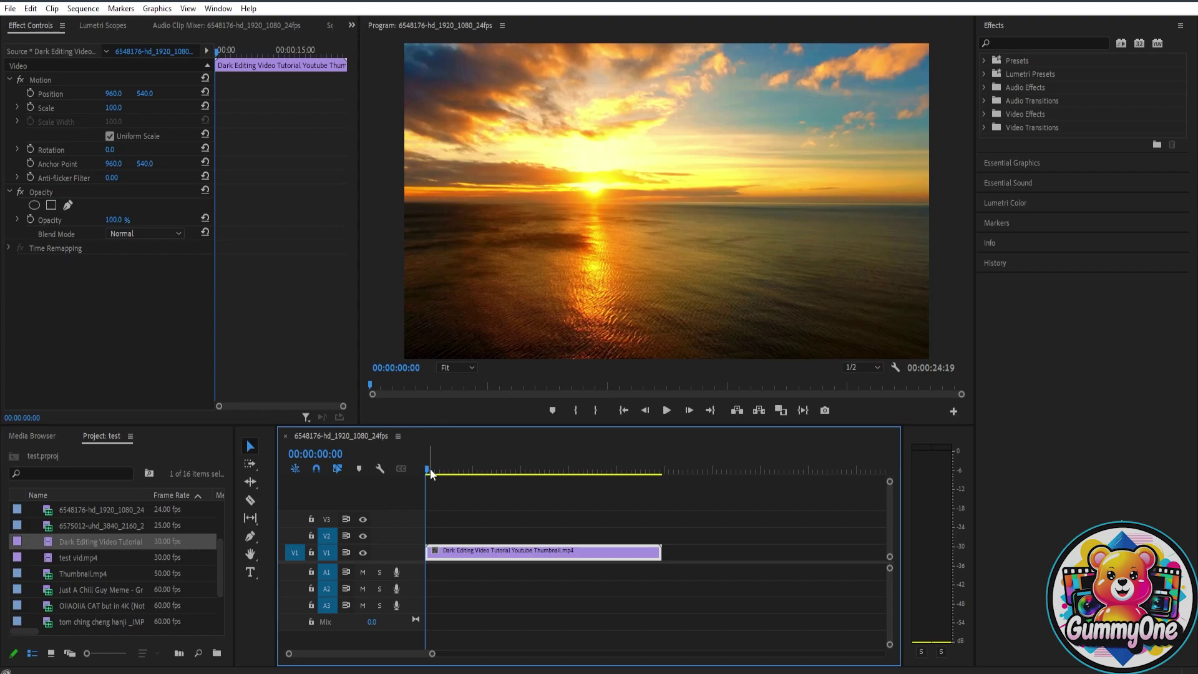
- Scrub the sunset sequence's playhead forward to 00:00:11:10
mouse_move(430, 468)
left_mouse_down()
mouse_move(565, 472)
mouse_move(537, 471)
left_mouse_up()
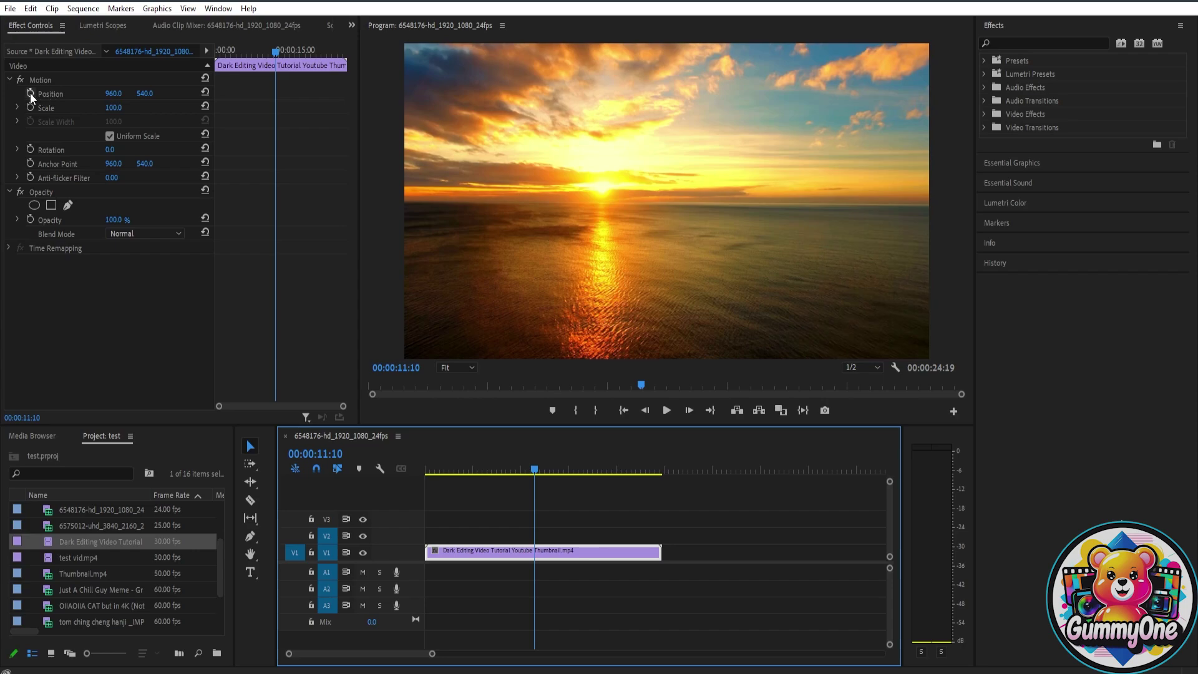
- Add starting Position (960, 540) and Scale (100) keyframes at 00:00:11:10
left_click(30, 94)
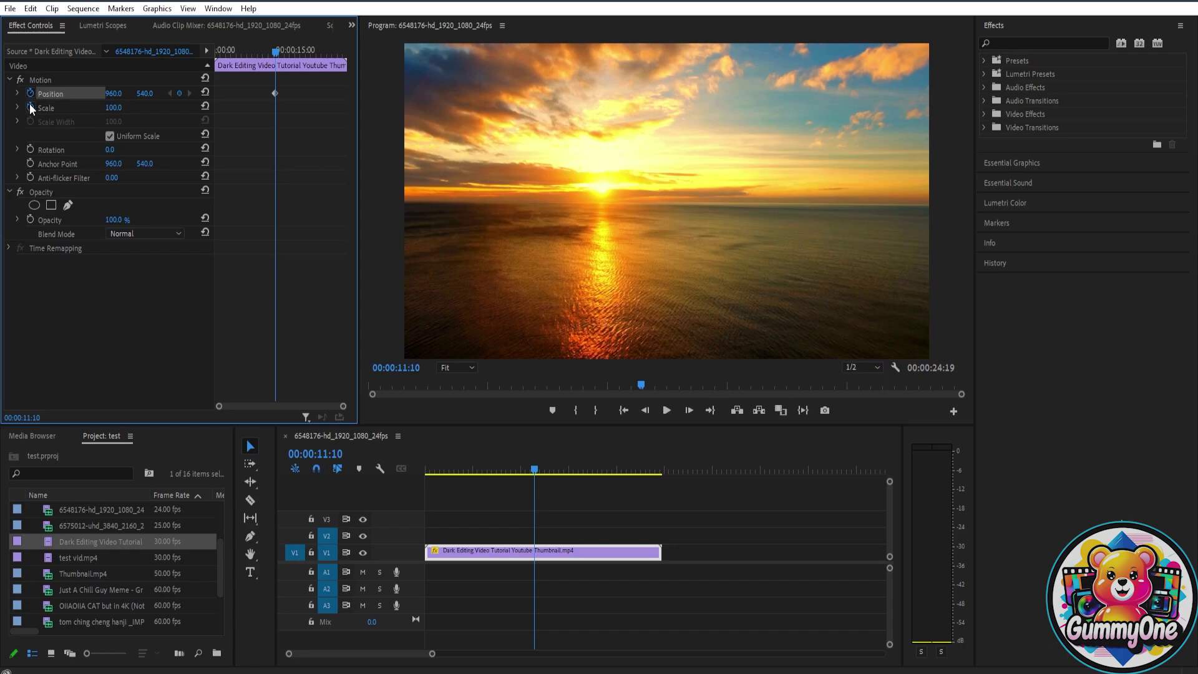
left_click(30, 107)
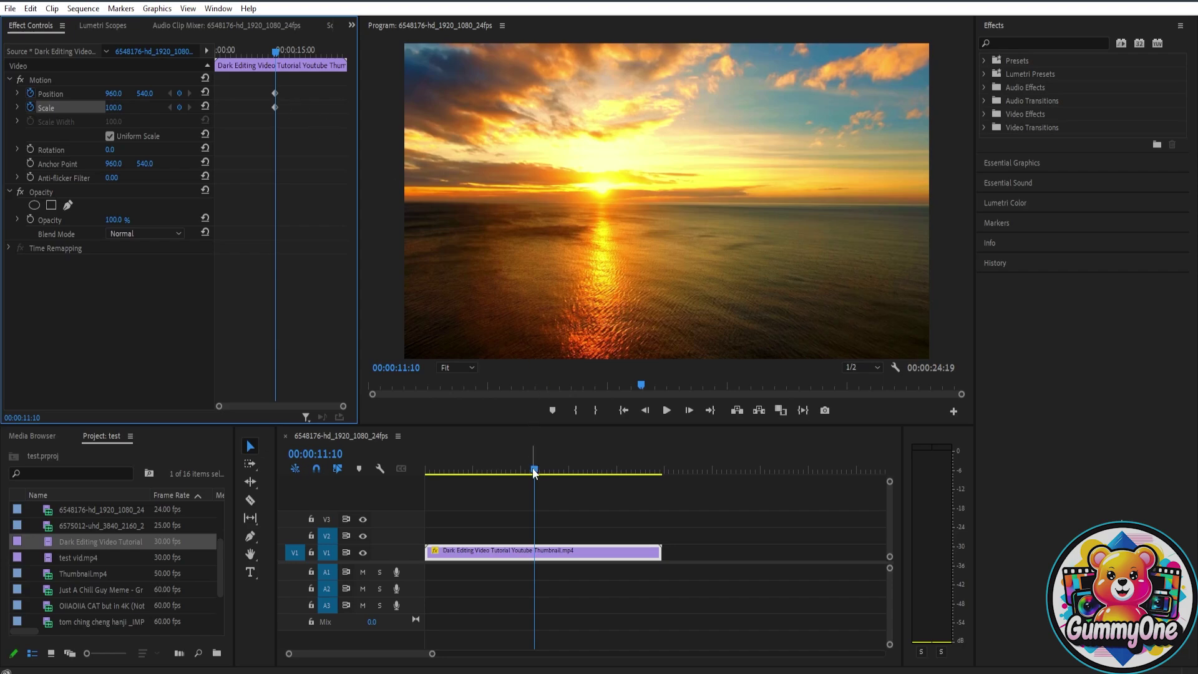
- Move the playhead to 00:00:21:04 and select the sunset clip in the Program monitor
left_click_drag(534, 471, 626, 471)
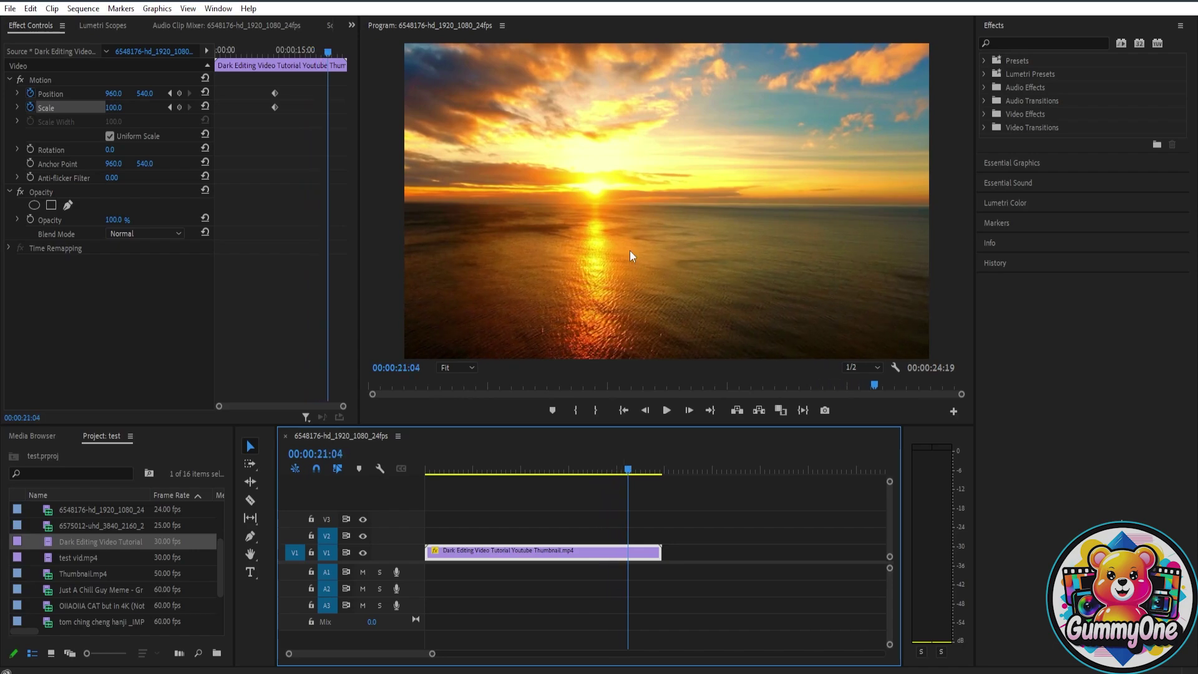
left_click(603, 200)
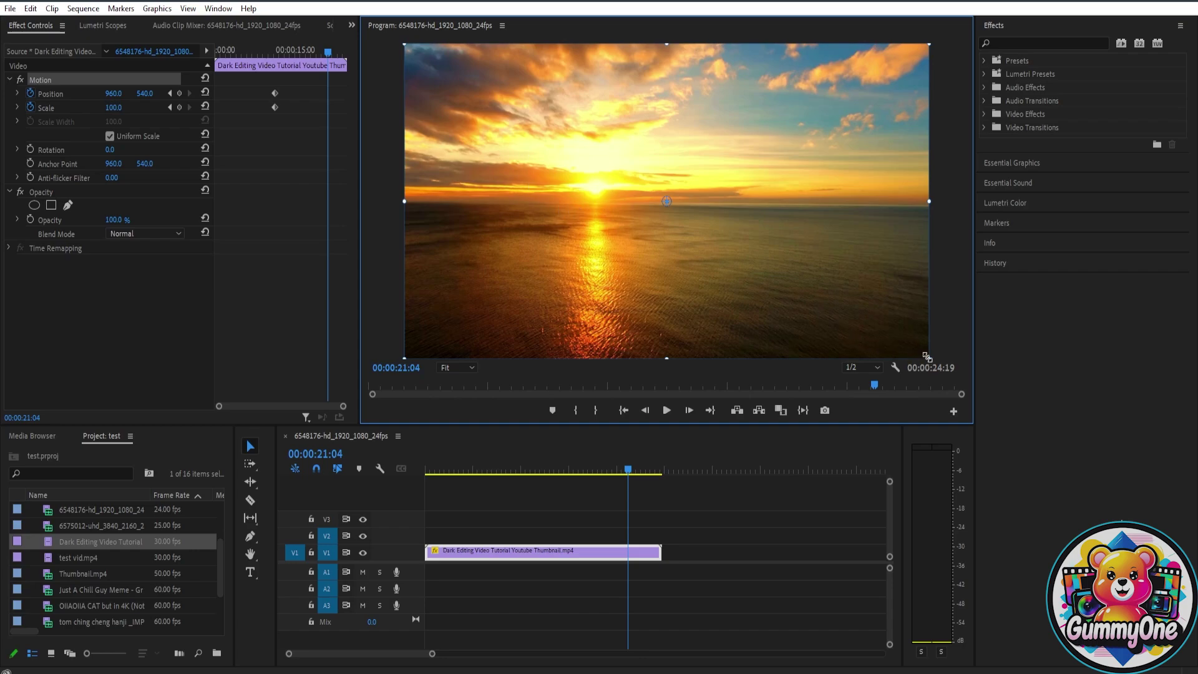
- Zoom the sunset to scale 189.2 at Position 1416.6, 624.5, then scrub back before the zoom
left_click_drag(927, 357, 937, 481)
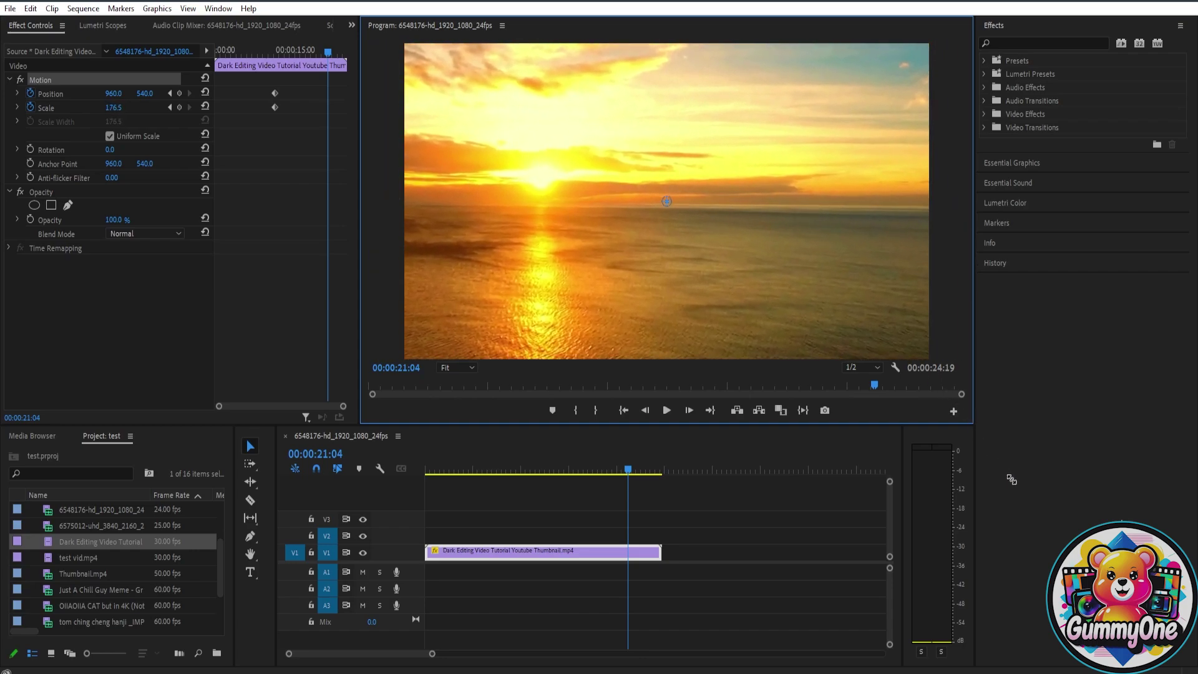
left_click_drag(576, 255, 700, 278)
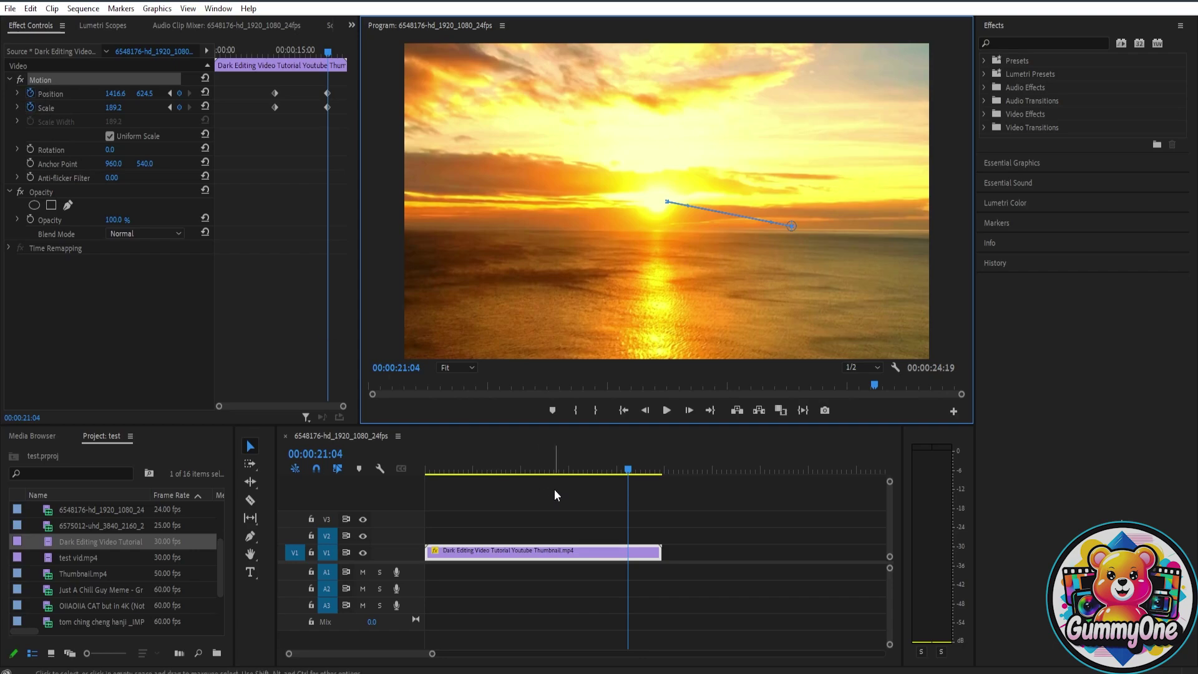
left_click_drag(577, 473, 529, 462)
key("space")
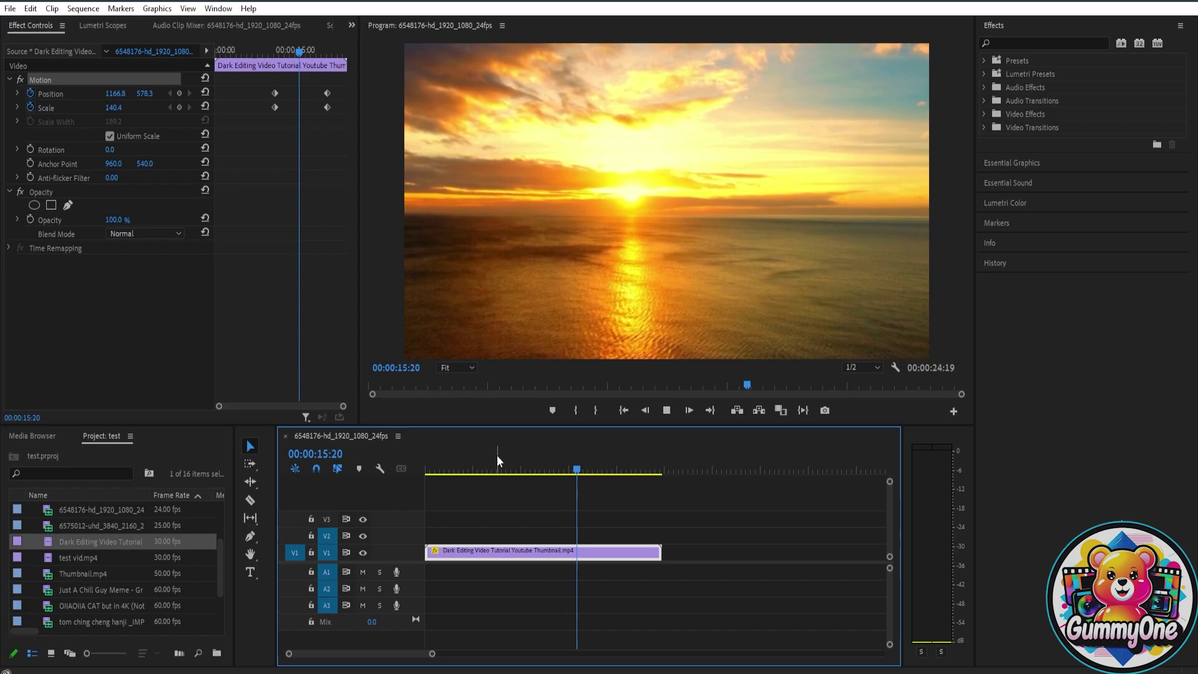
key("space")
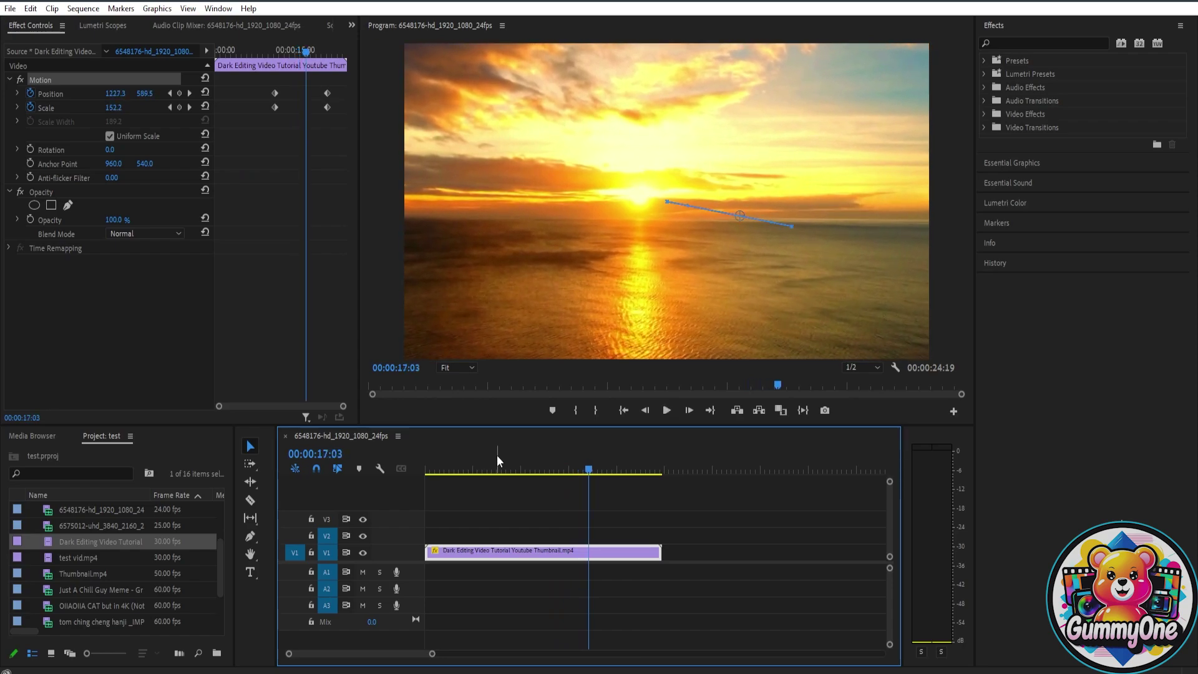